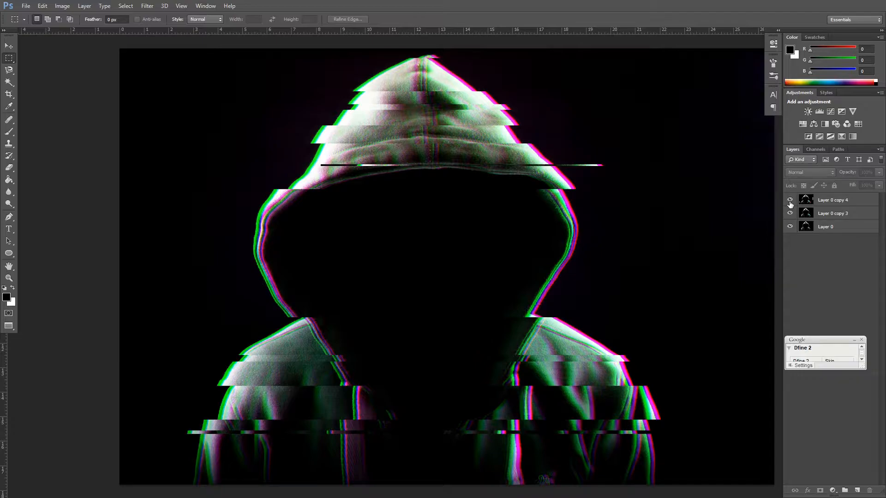
# Step: Hide Layer 0 copy 4 and Layer 0 copy 3, and show the Timeline for frame animation
pyautogui.click(790, 199)
pyautogui.click(790, 214)
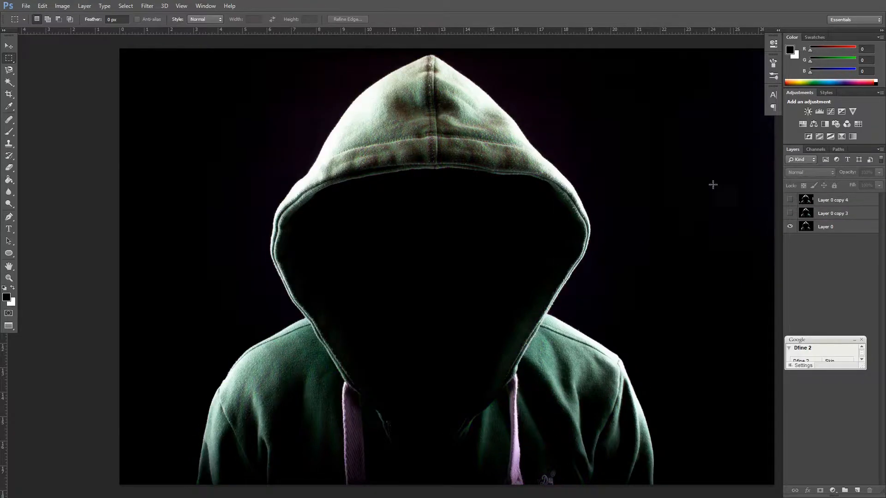
pyautogui.click(207, 6)
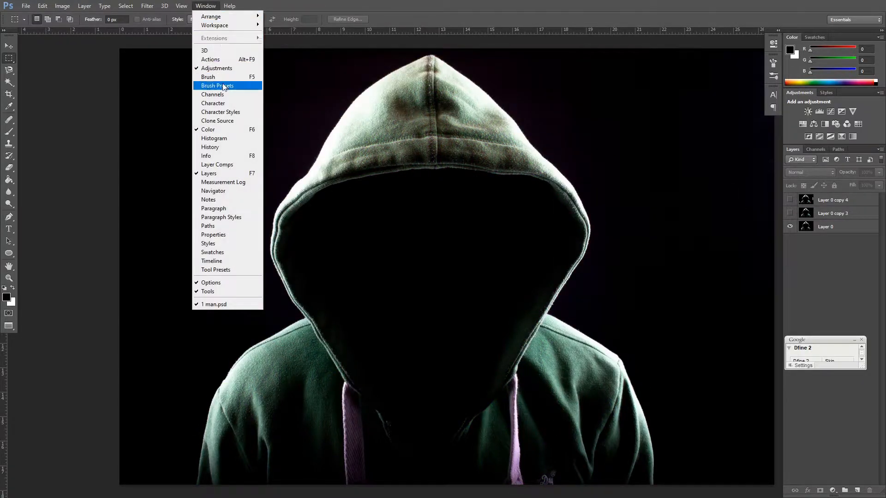
pyautogui.click(230, 261)
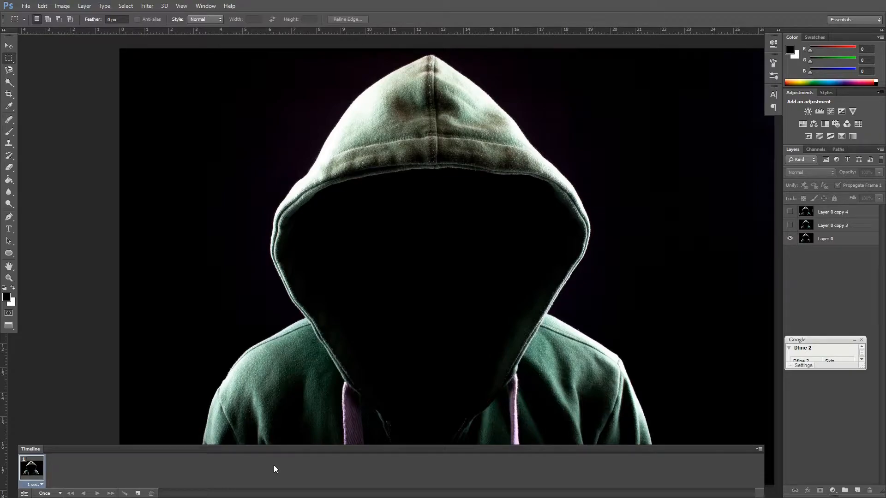
# Step: Add a second animation frame with Layer 0 copy 3 visible and a third with Layer 0 copy 4 also visible
pyautogui.click(137, 494)
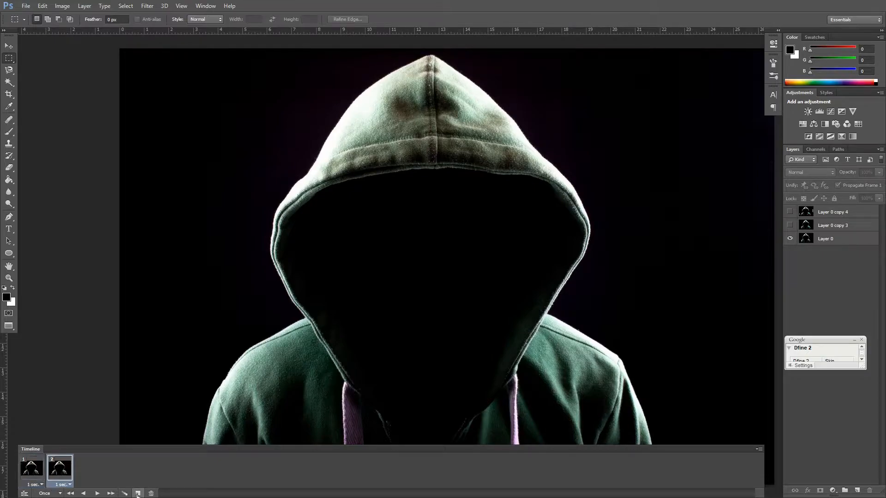
pyautogui.click(790, 226)
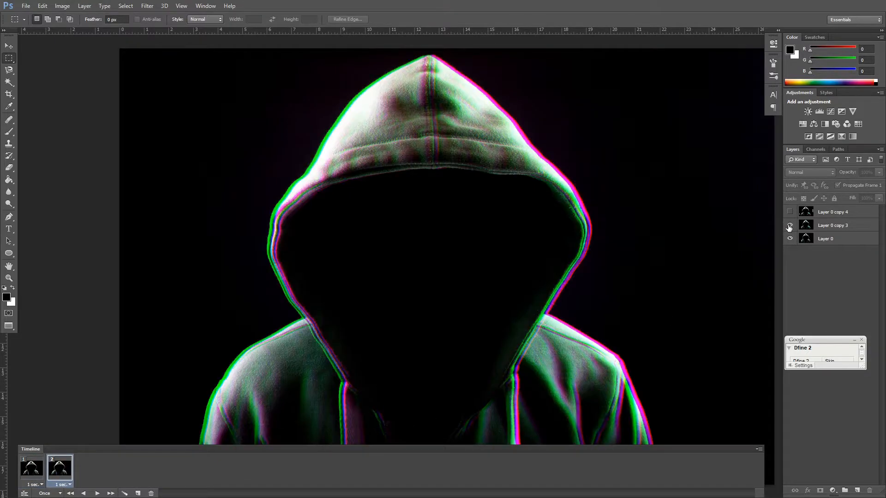
pyautogui.click(138, 494)
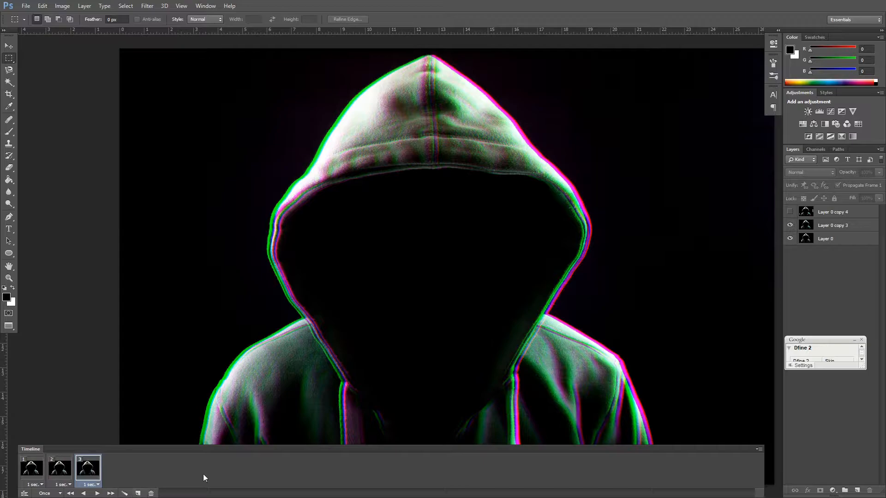
pyautogui.click(790, 212)
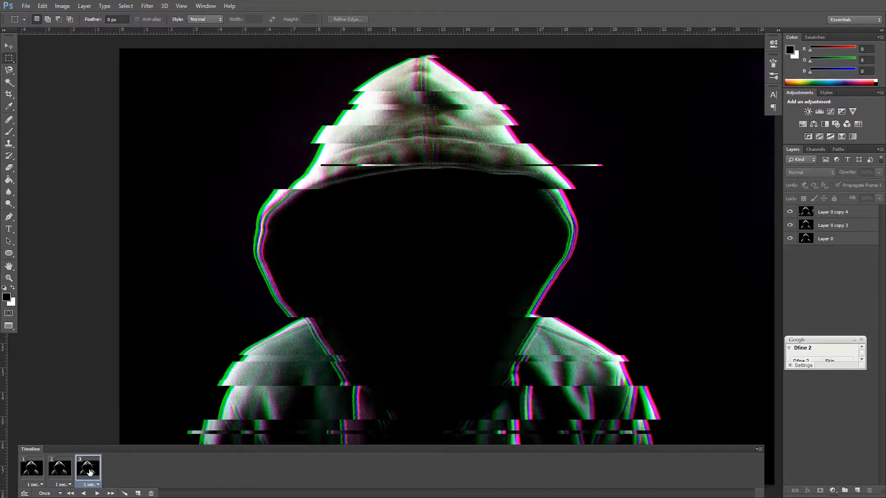
# Step: Tween animation frames 2 and 3 with one added frame, covering all layers, position, opacity and effects
pyautogui.keyDown('shift'); pyautogui.click(63, 470); pyautogui.keyUp('shift')
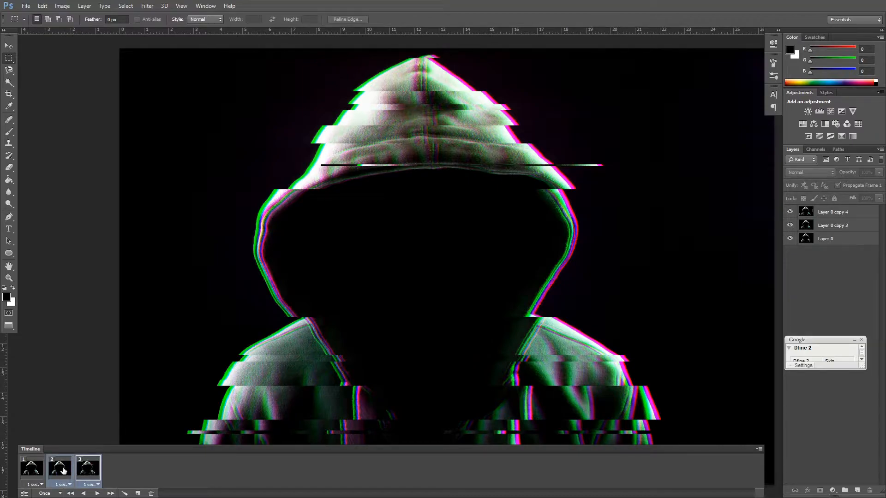
pyautogui.click(125, 494)
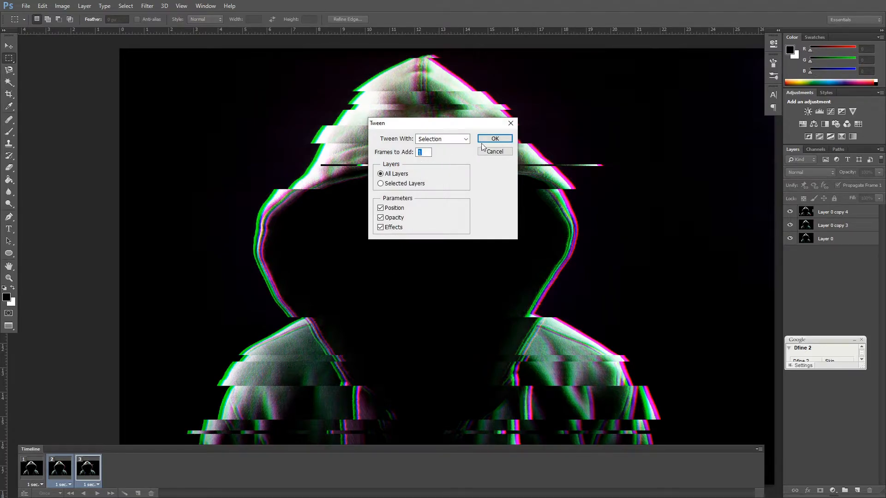
pyautogui.click(494, 138)
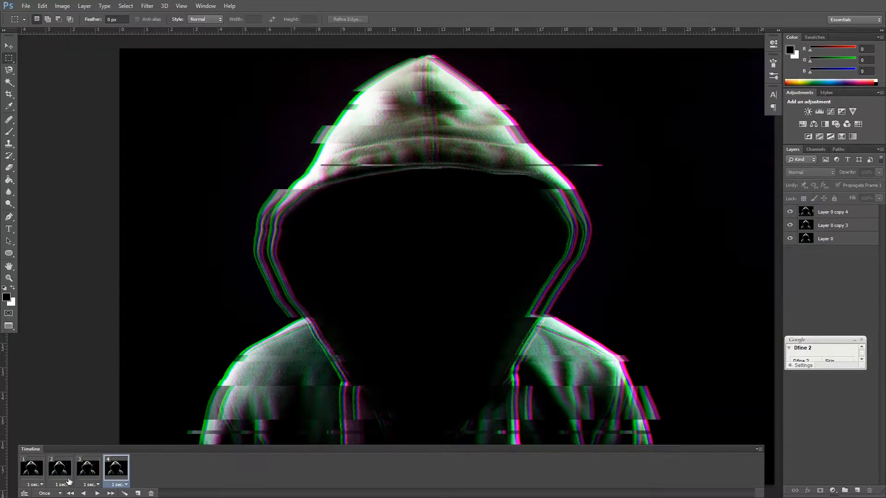
# Step: Set the delay of frames 2 and 4 to 0.1 seconds and frame 3 to no delay
pyautogui.click(63, 484)
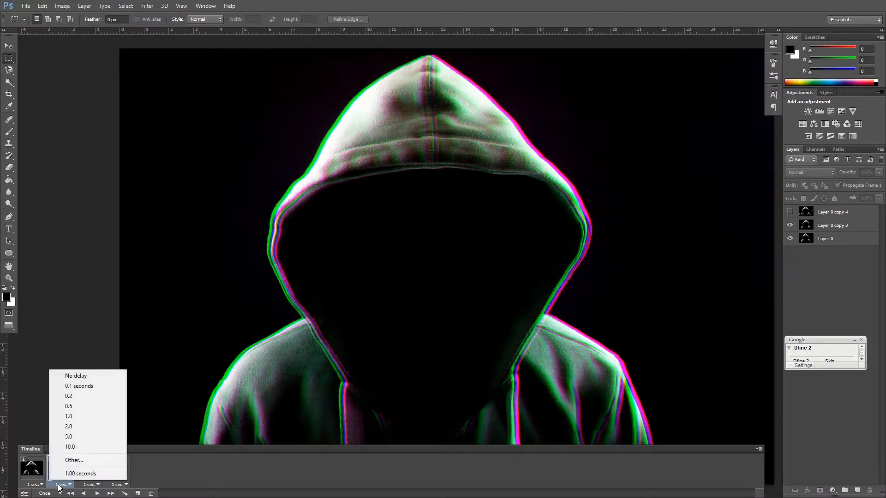
pyautogui.click(76, 385)
pyautogui.click(89, 482)
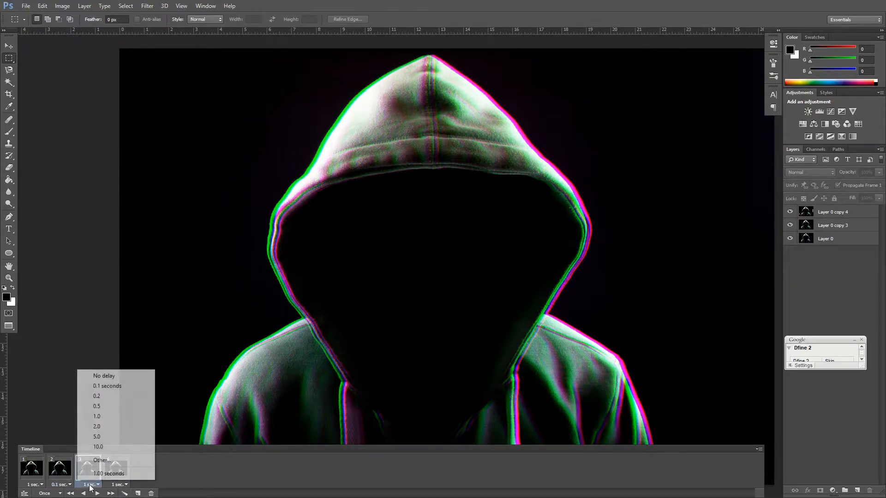
pyautogui.click(107, 376)
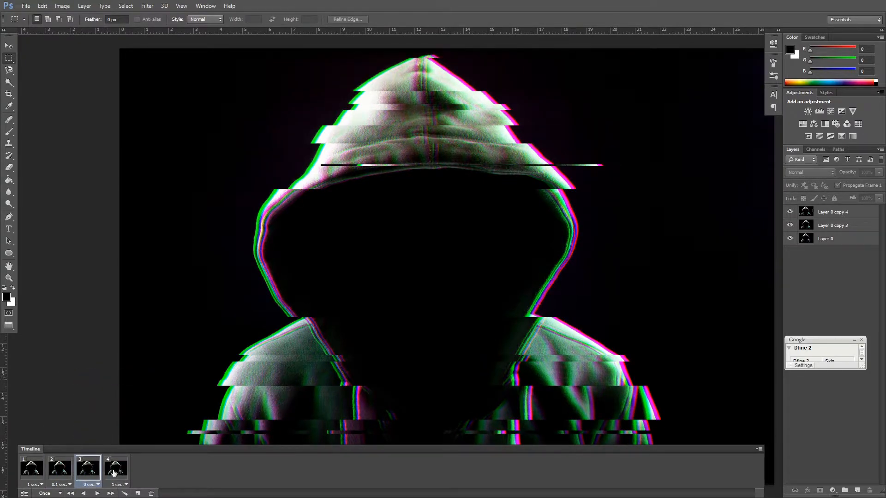
pyautogui.click(118, 484)
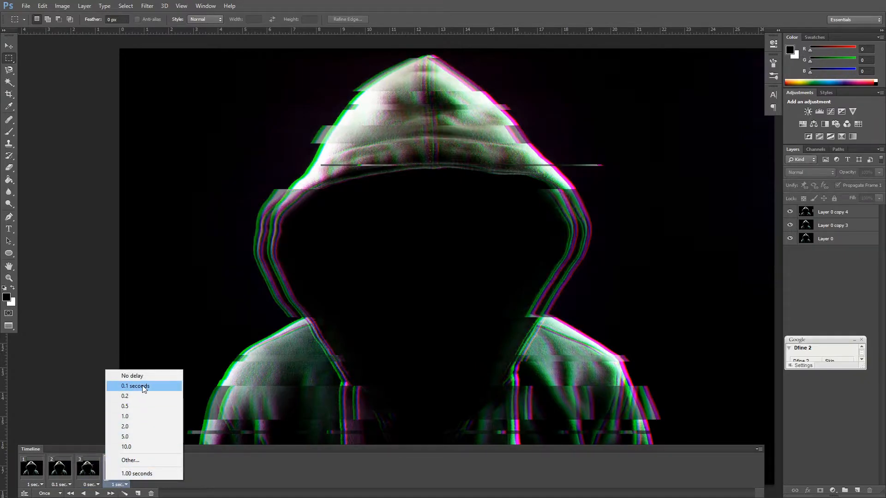
pyautogui.click(141, 386)
# Step: Set the animation to loop forever, and preview its playback
pyautogui.click(60, 493)
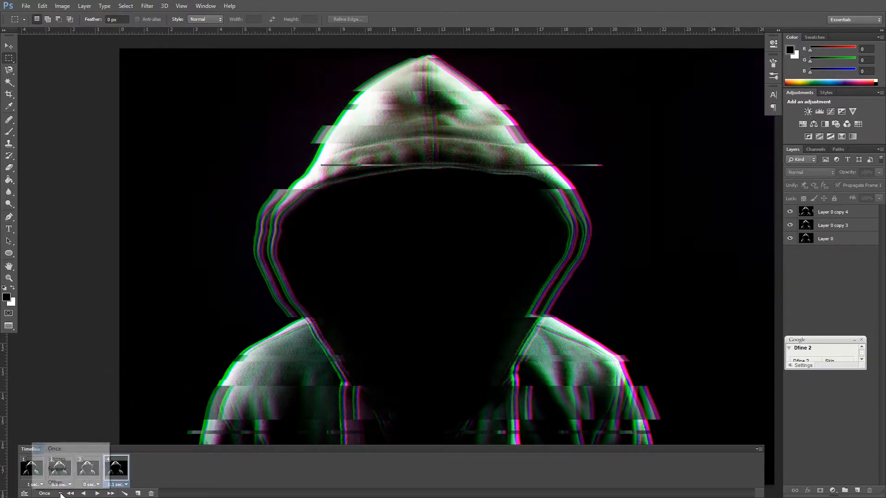
pyautogui.click(62, 475)
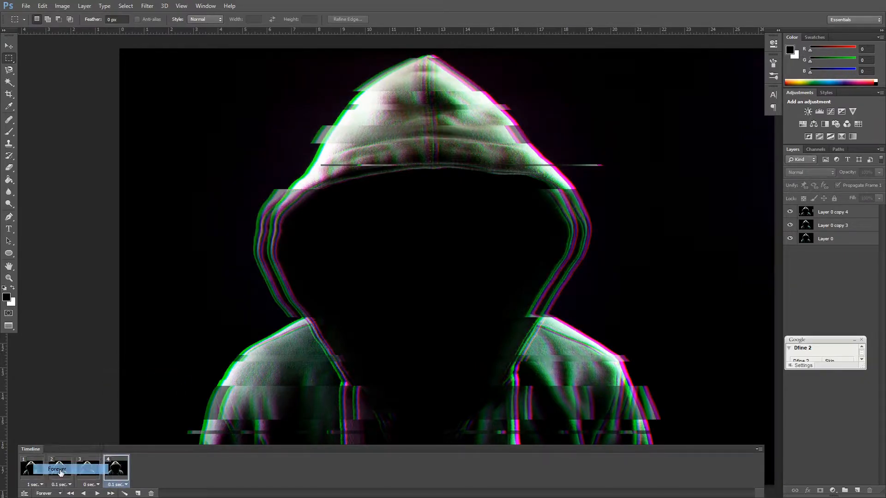
pyautogui.click(95, 493)
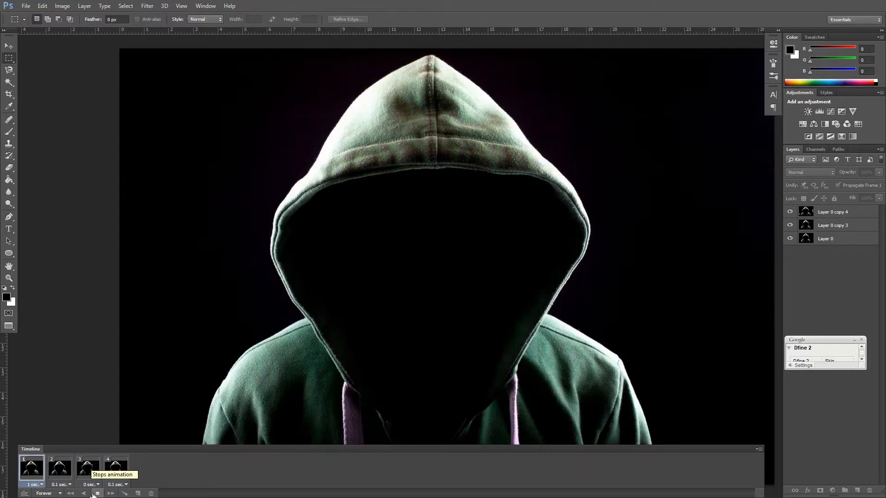
pyautogui.click(94, 494)
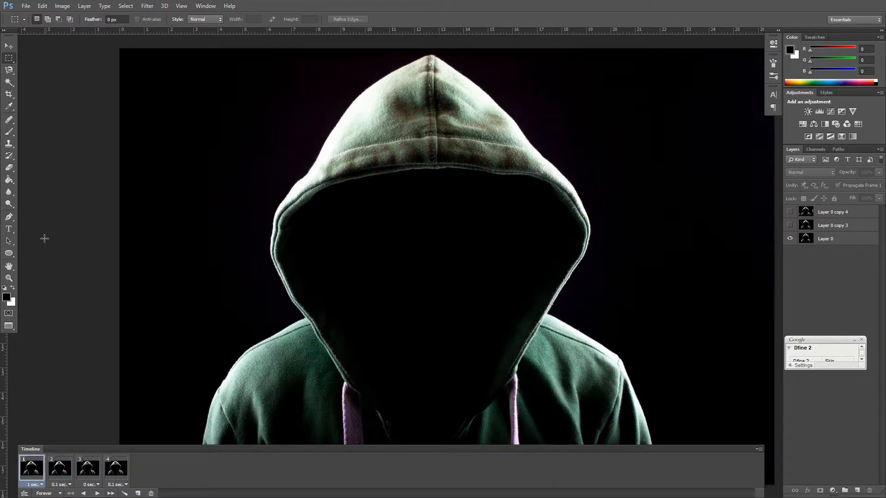
# Step: Open the Render Video settings for exporting the animation as a PNG image sequence, and review the frame rate options
pyautogui.click(25, 6)
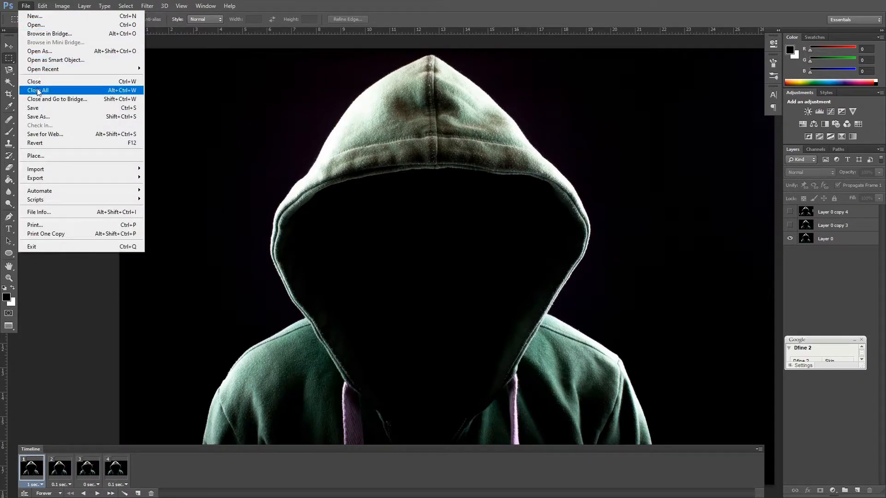
pyautogui.moveTo(41, 178)
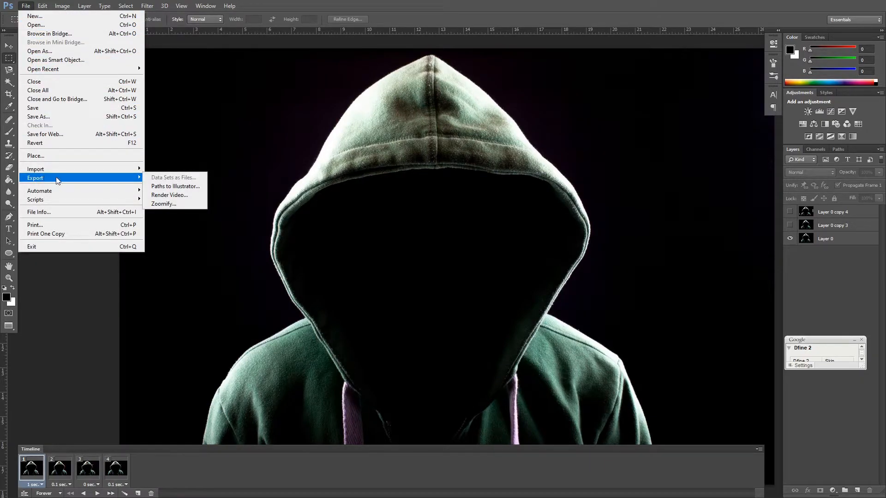
pyautogui.click(158, 194)
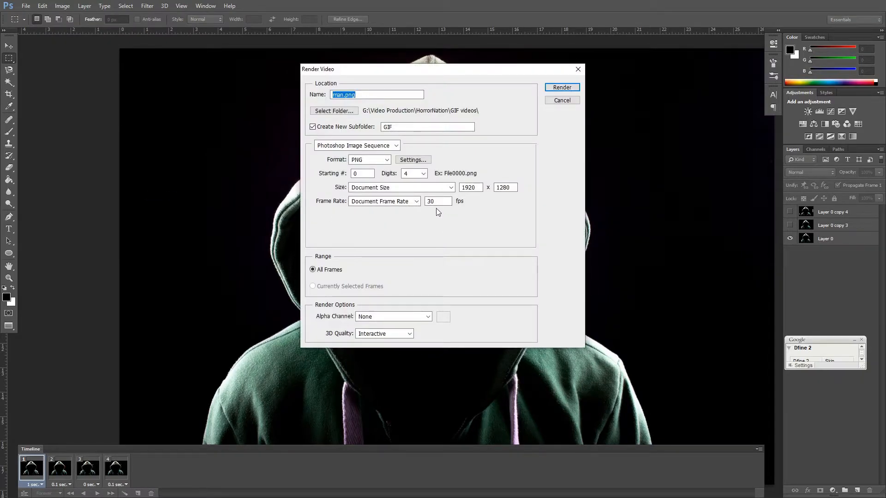
pyautogui.click(418, 201)
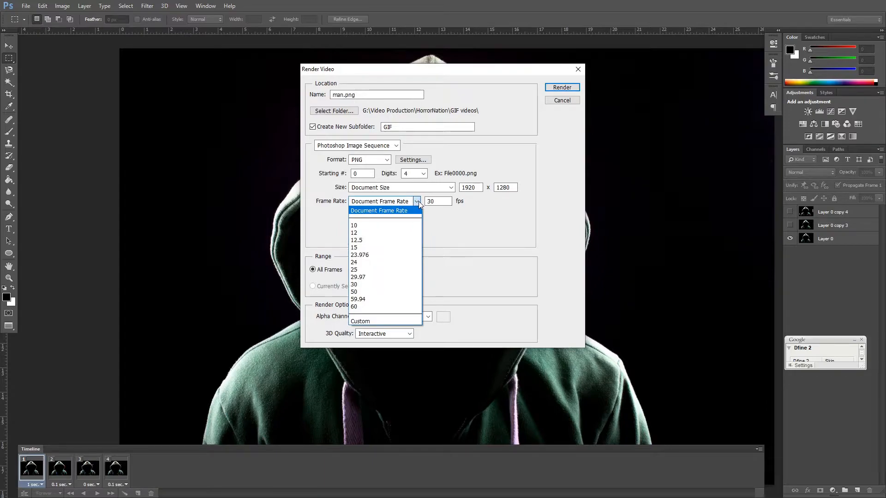
pyautogui.click(416, 204)
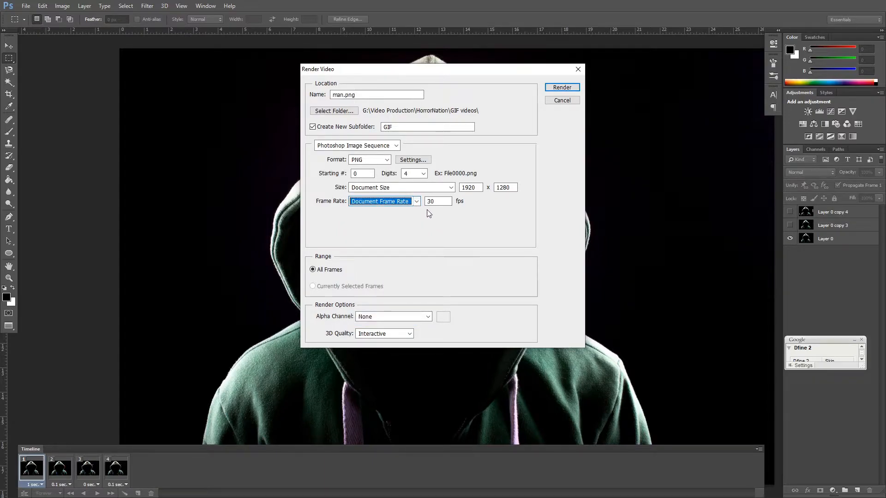
pyautogui.click(416, 203)
pyautogui.click(406, 312)
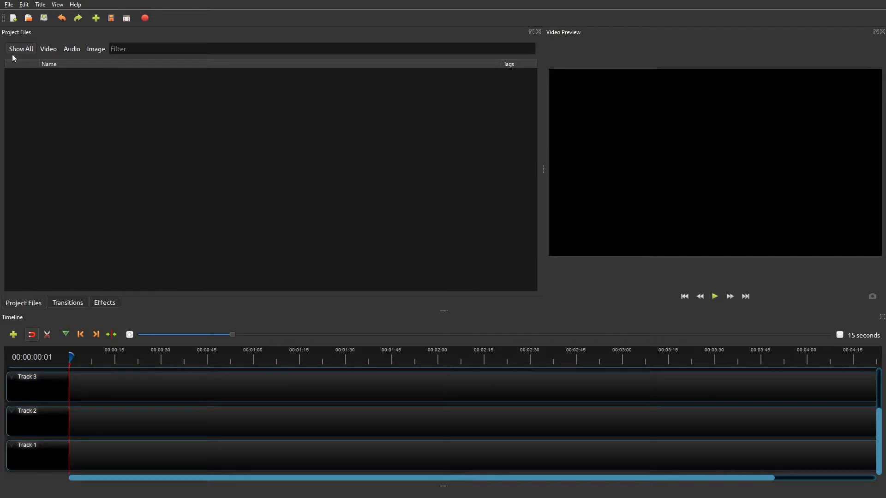
# Step: Switch to OpenShot and import man0000.png as an image sequence
pyautogui.click(8, 4)
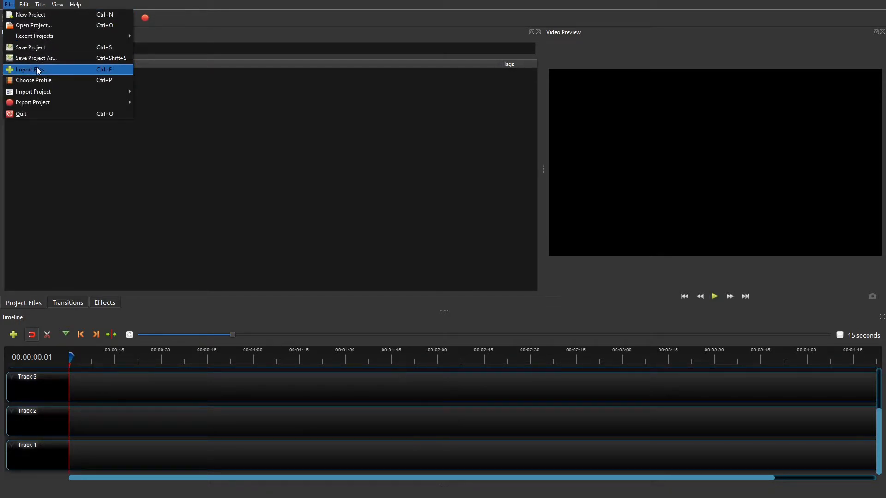
pyautogui.click(102, 190)
pyautogui.click(96, 19)
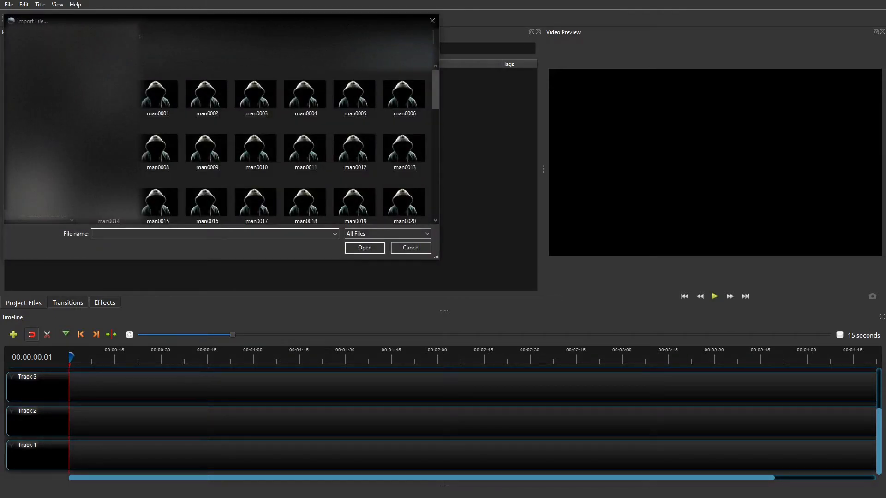
pyautogui.doubleClick(108, 95)
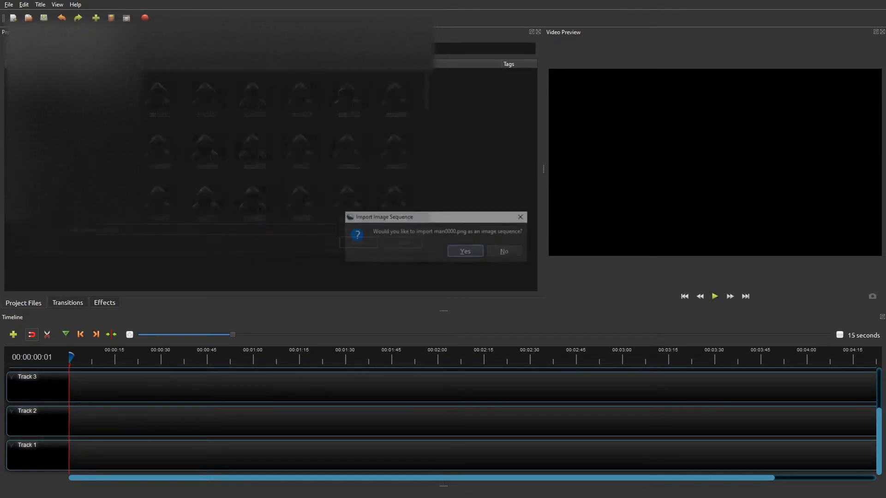
pyautogui.click(463, 251)
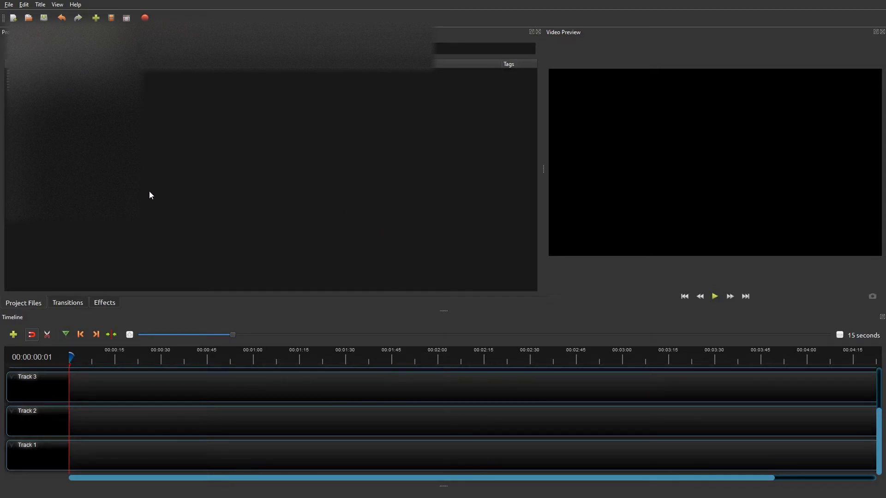
# Step: Import man0000.png again as a single still image, declining the image sequence option
pyautogui.click(96, 18)
pyautogui.doubleClick(108, 94)
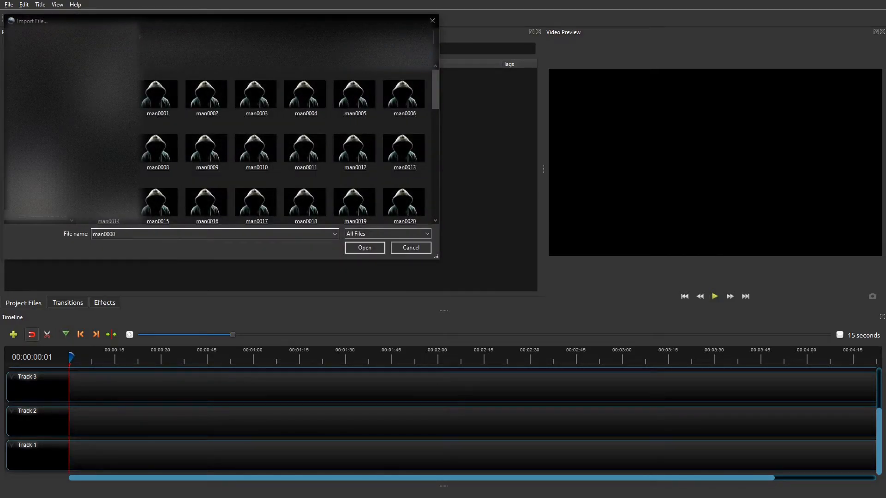
pyautogui.click(506, 253)
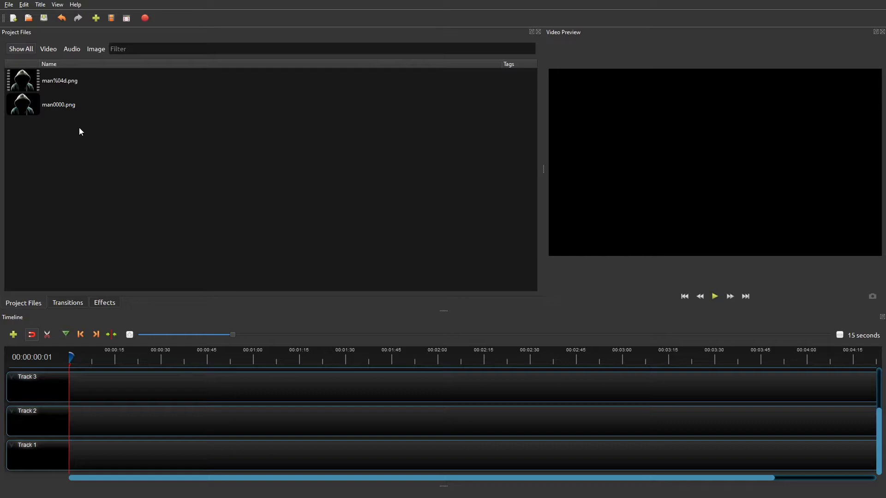
# Step: Place man0000.png at the start of Track 1 and two spaced copies of the man%04d.png sequence above it on Track 2
pyautogui.moveTo(70, 109); pyautogui.dragTo(70, 462)
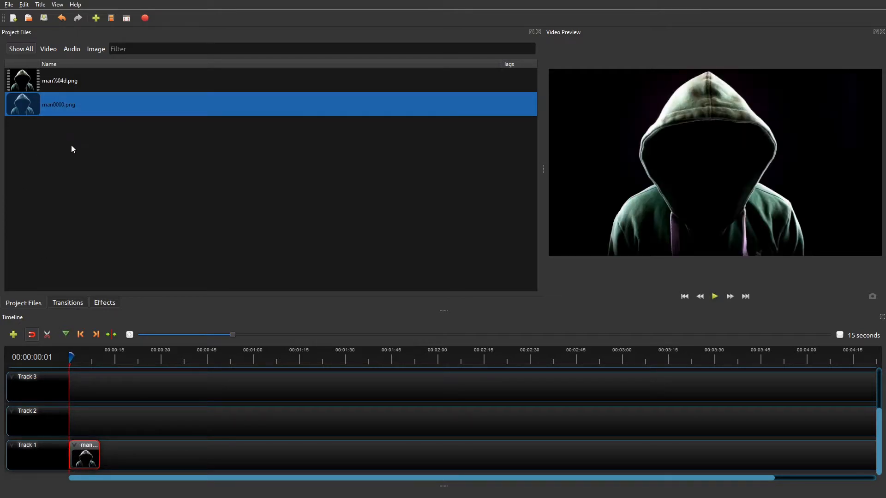
pyautogui.moveTo(65, 79); pyautogui.dragTo(72, 414)
pyautogui.moveTo(66, 85); pyautogui.dragTo(86, 419)
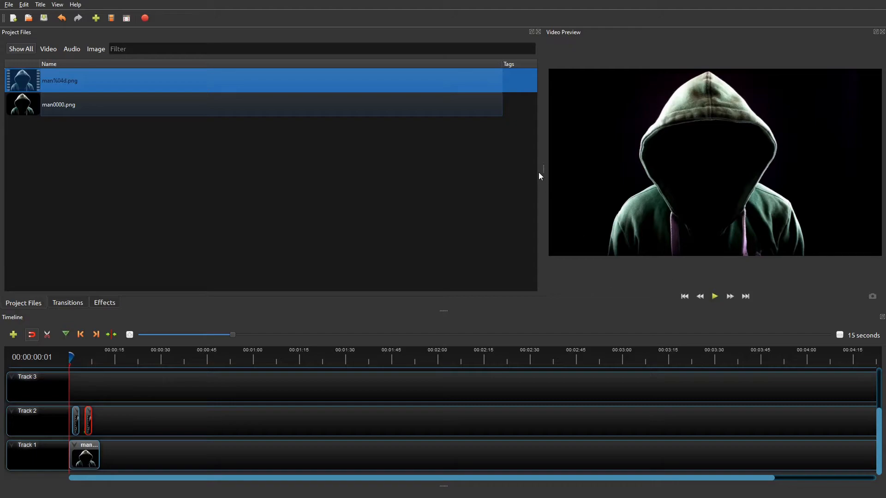
# Step: Enlarge the video preview area, and play the timeline to check the glitch animation
pyautogui.moveTo(541, 175); pyautogui.dragTo(447, 179)
pyautogui.click(667, 297)
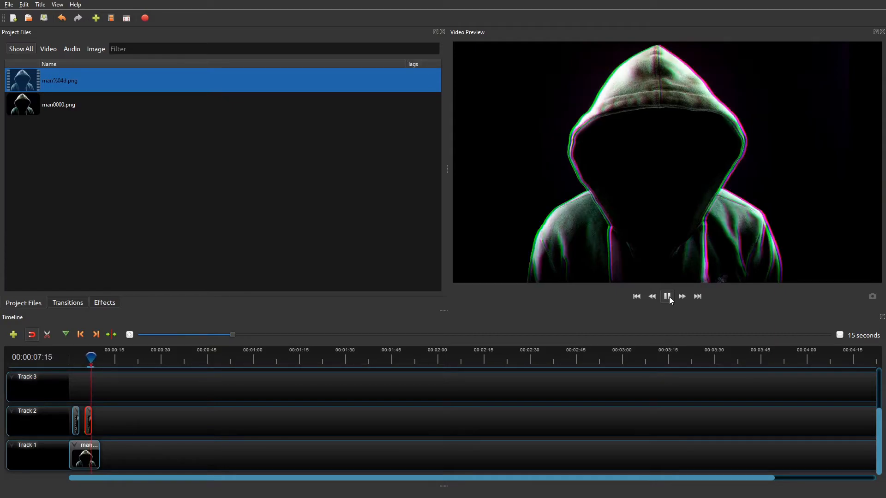
pyautogui.click(667, 297)
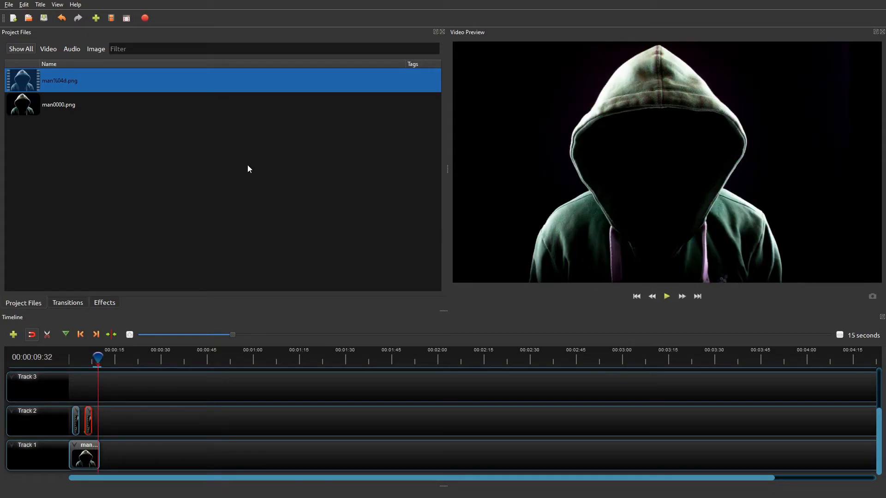
# Step: Open the video export settings and review the available target formats, keeping MP4 (h.264)
pyautogui.click(148, 166)
pyautogui.click(9, 4)
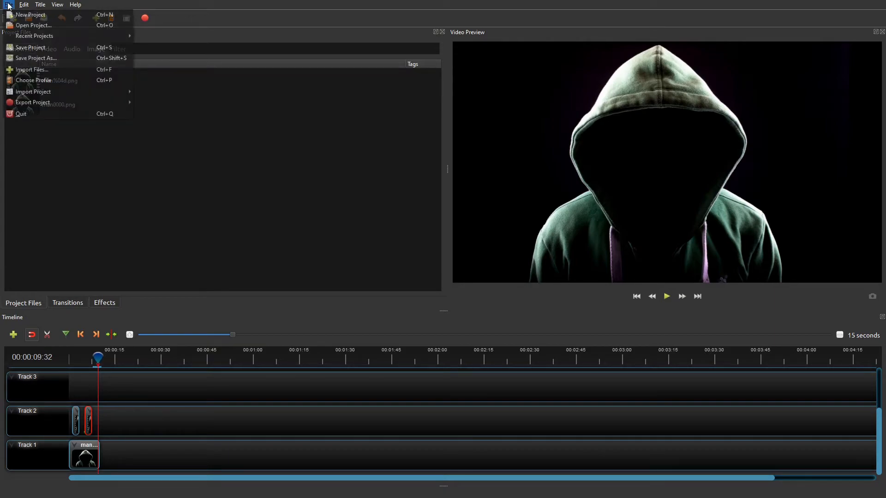
pyautogui.moveTo(97, 102)
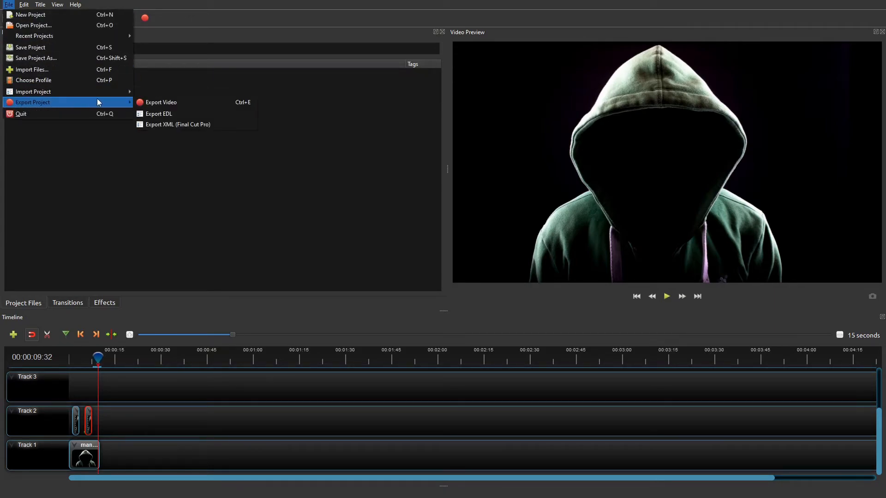
pyautogui.click(143, 101)
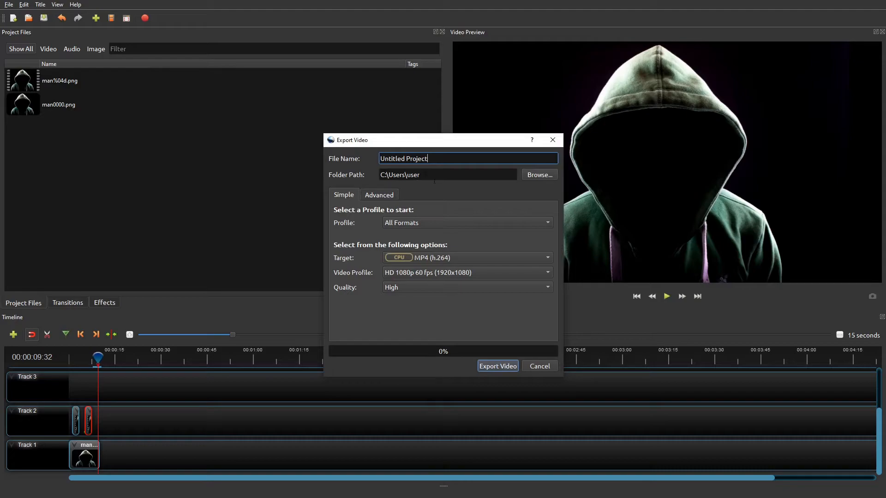
pyautogui.click(445, 260)
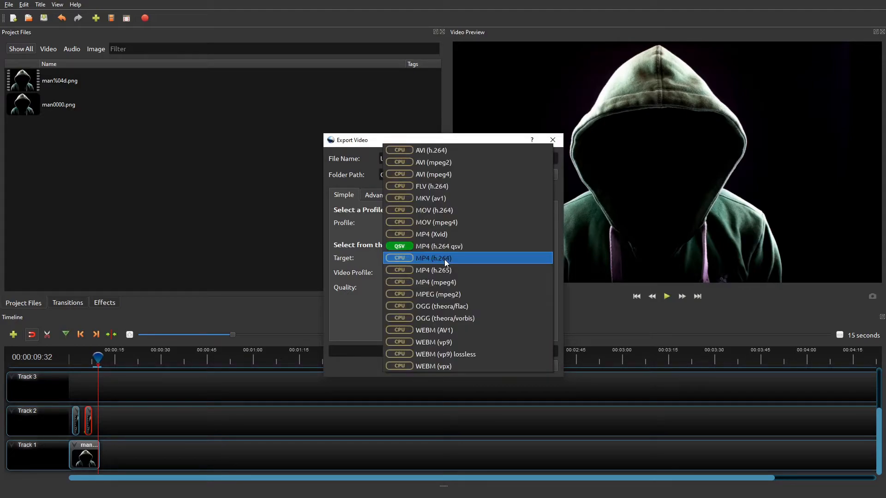
pyautogui.click(342, 320)
# Step: Set the export profile to Web and the target to YouTube-HD, and open the video profile choices
pyautogui.click(399, 225)
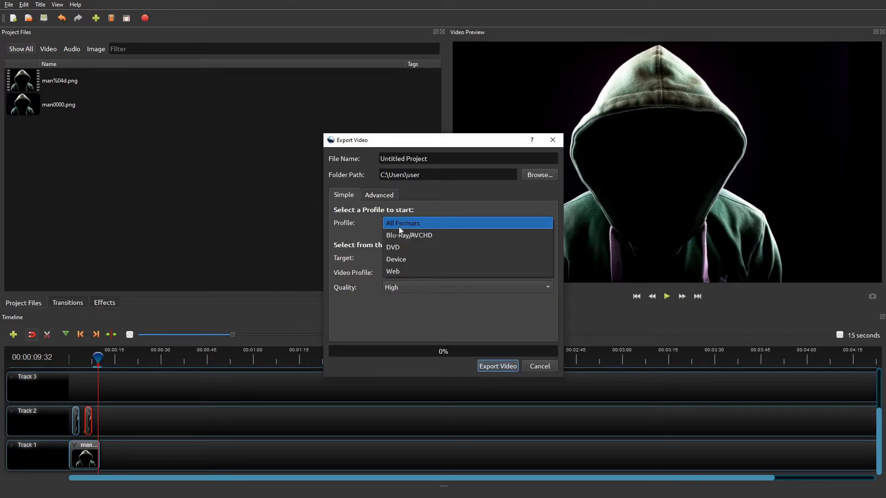
pyautogui.click(400, 273)
pyautogui.click(437, 259)
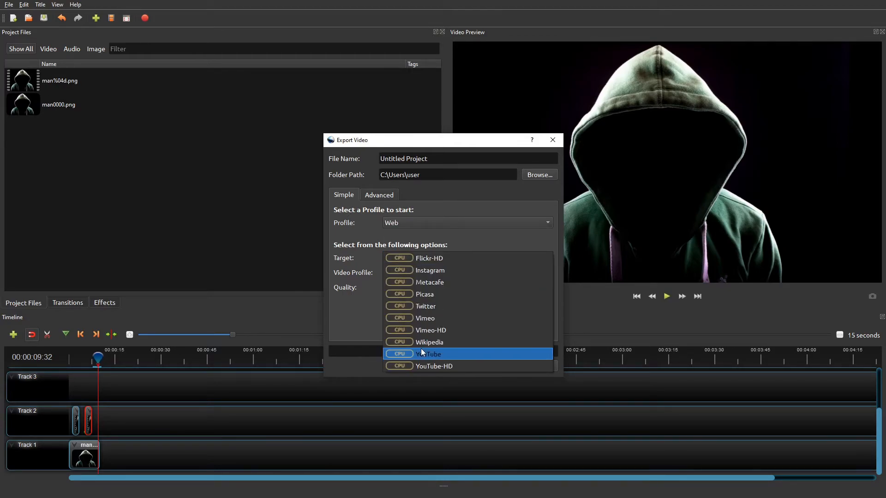
pyautogui.click(433, 363)
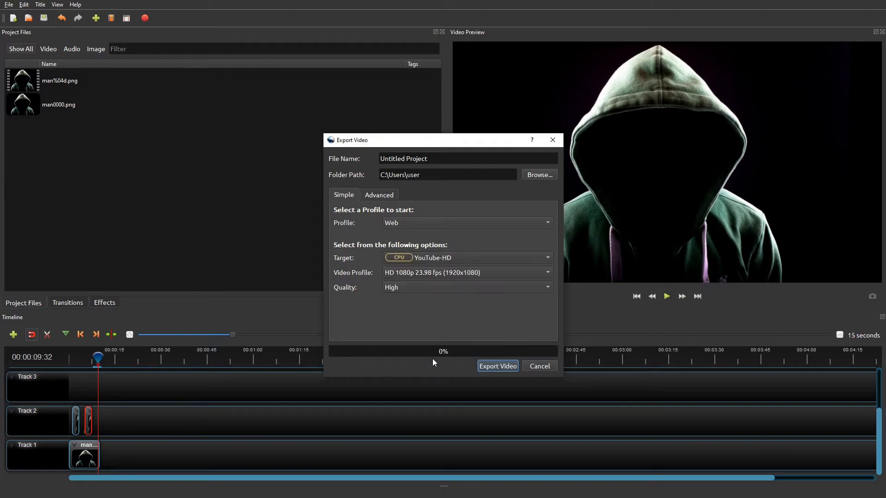
pyautogui.click(422, 273)
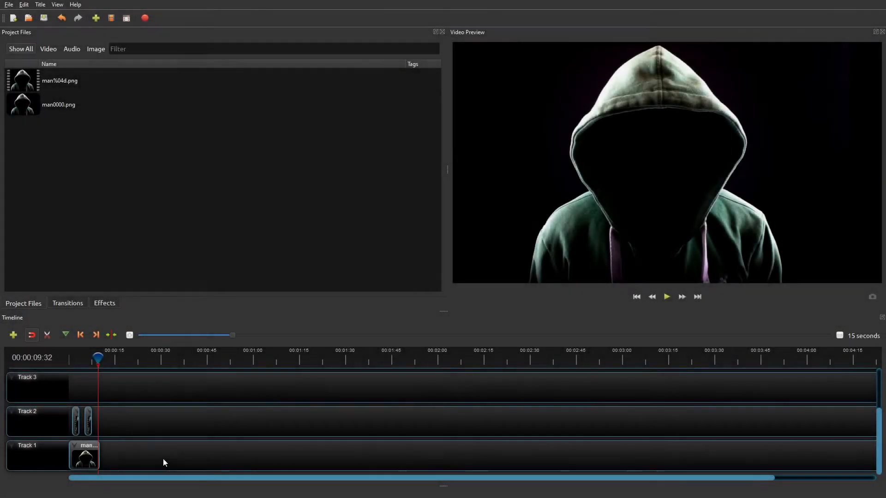
# Step: Delete the still image and the second sequence clip, and move the remaining sequence clip to the start of Track 2
pyautogui.moveTo(163, 459); pyautogui.dragTo(85, 429)
pyautogui.press('Delete')
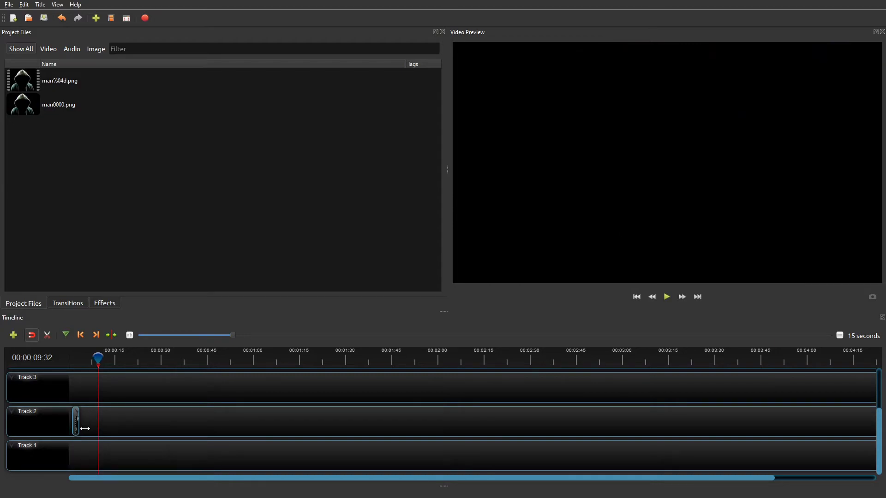
pyautogui.moveTo(77, 424); pyautogui.dragTo(73, 424)
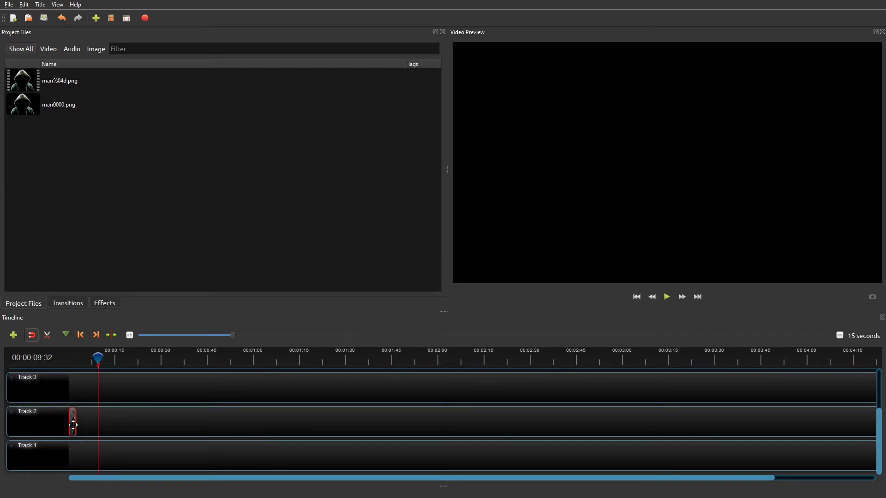
# Step: Return the playhead to the start of the timeline and open the video export settings for the single sequence clip
pyautogui.click(636, 298)
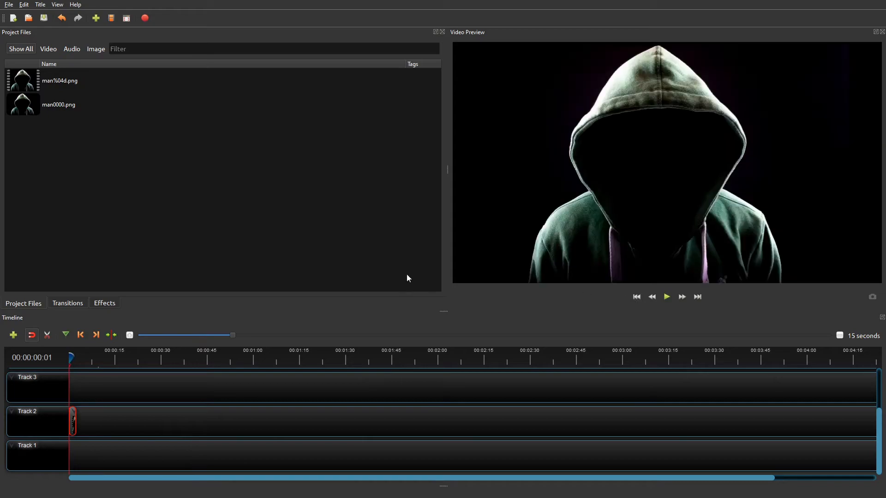
pyautogui.click(8, 5)
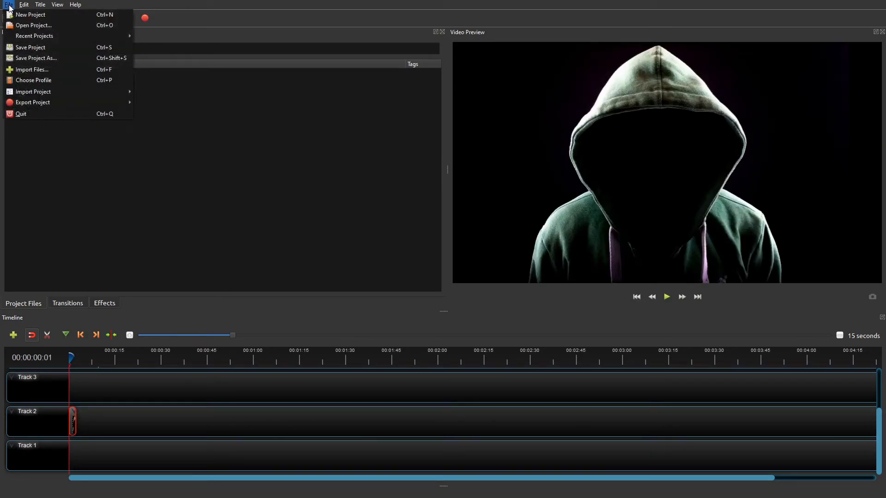
pyautogui.moveTo(46, 102)
pyautogui.click(144, 103)
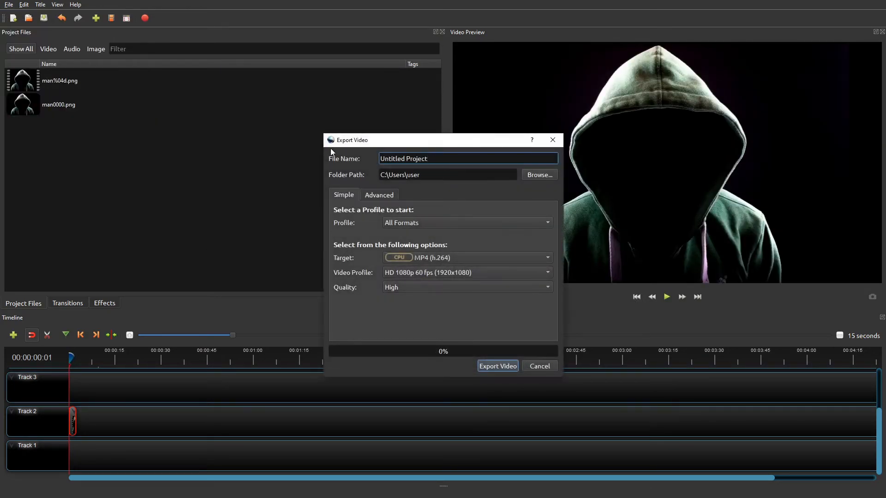